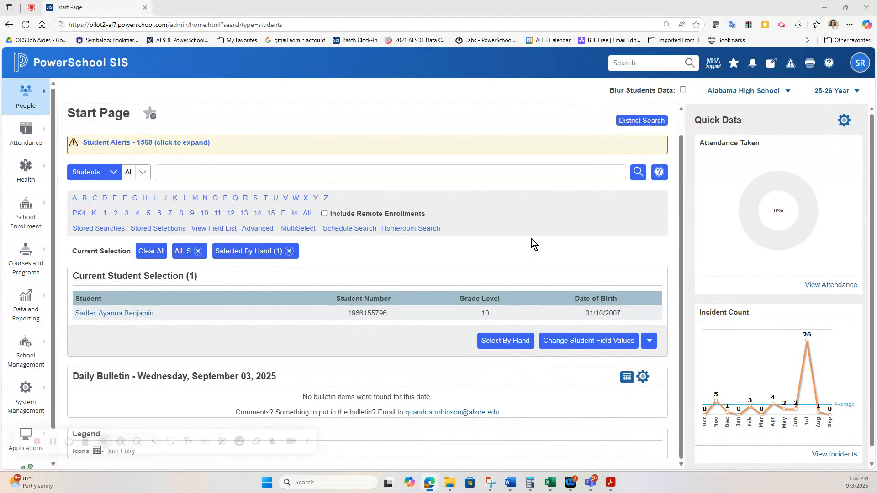
- Open the grade 10 student's record from the Current Student Selection on the Start Page
click(121, 314)
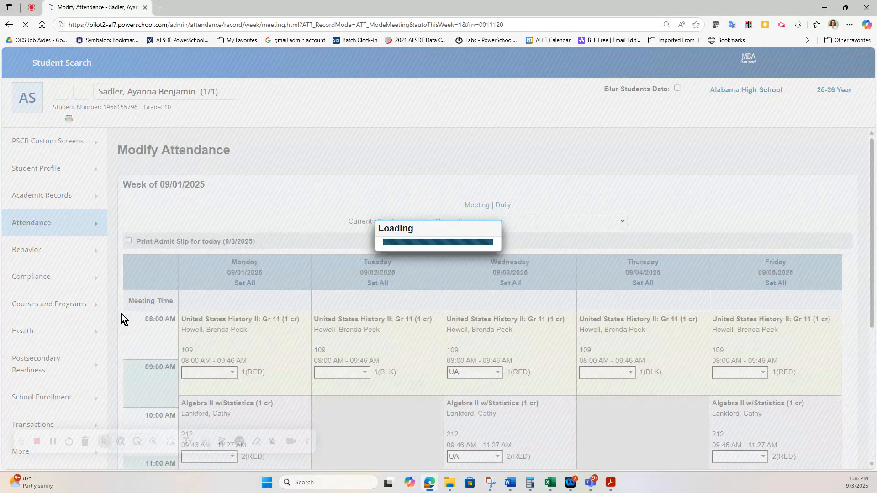
- Scroll through the week of 09/01/2025 attendance grid to review the class periods
scroll(434, 266, down, 2)
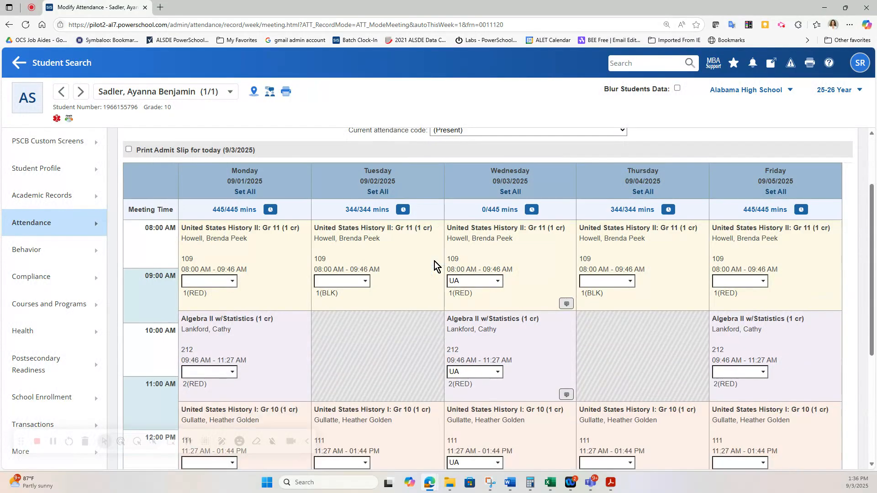
scroll(440, 225, down, 2)
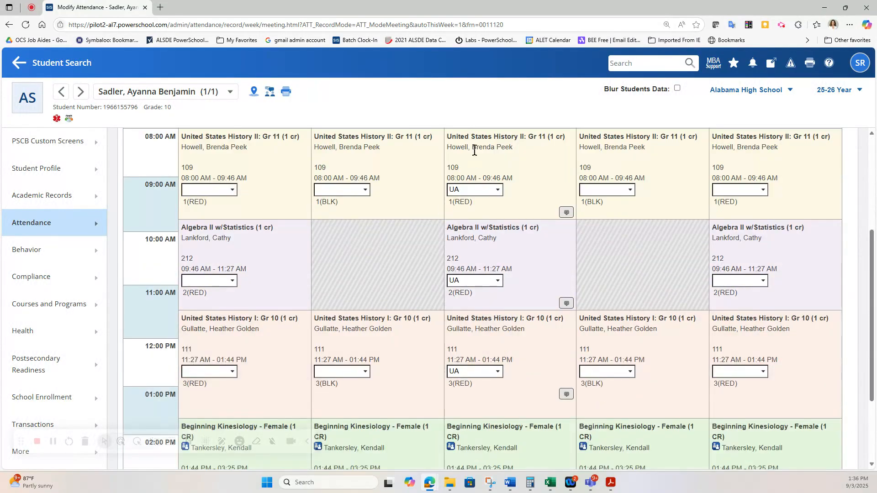
scroll(384, 379, up, 2)
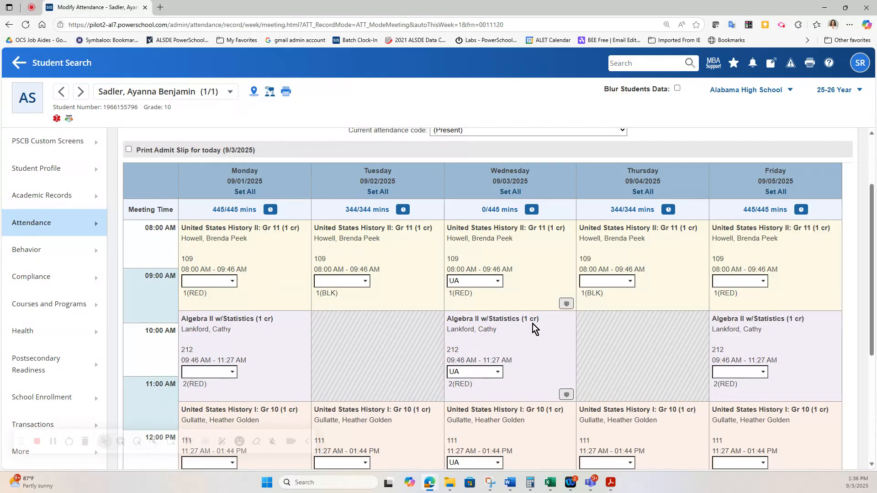
- Add a Wednesday 09/03/2025 Clock In entry at 08:20 AM with code TE (Tardy Excused)
click(533, 210)
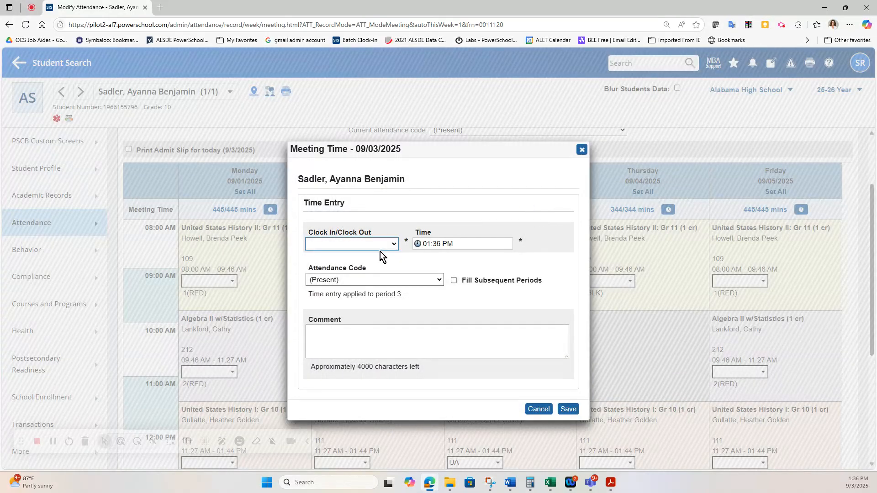
click(383, 245)
click(381, 268)
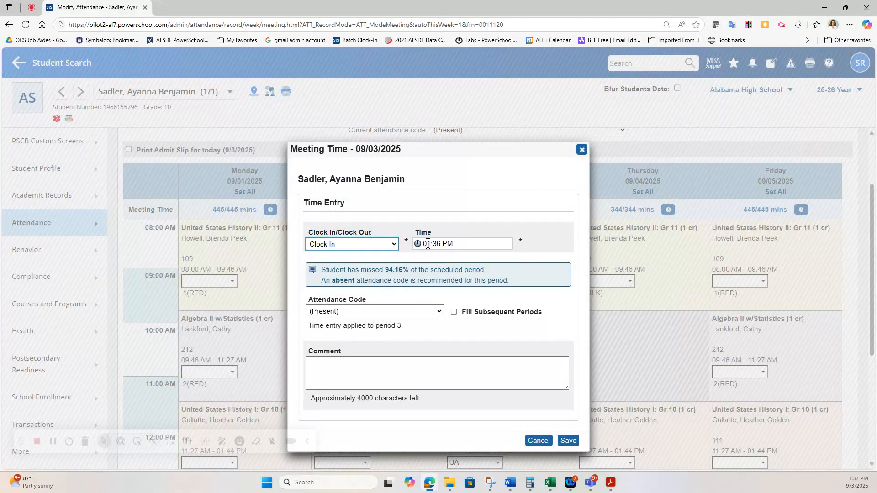
click(428, 244)
text(0836)
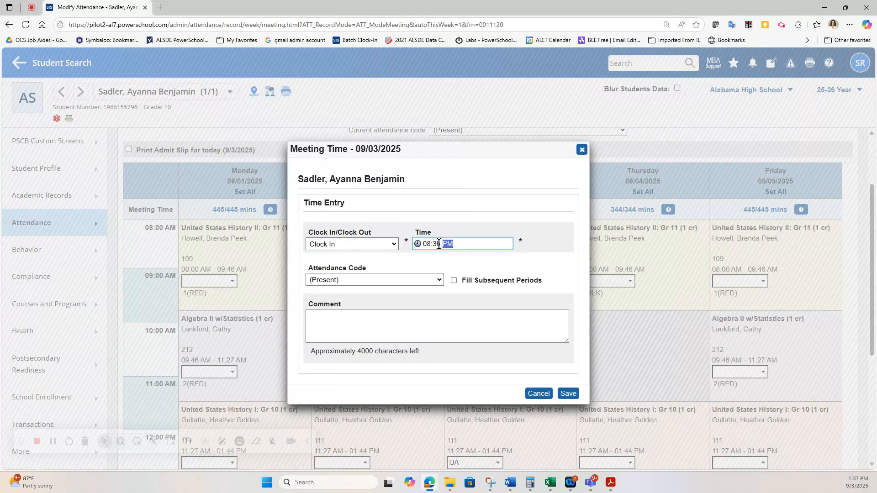
click(436, 244)
click(446, 244)
text(a)
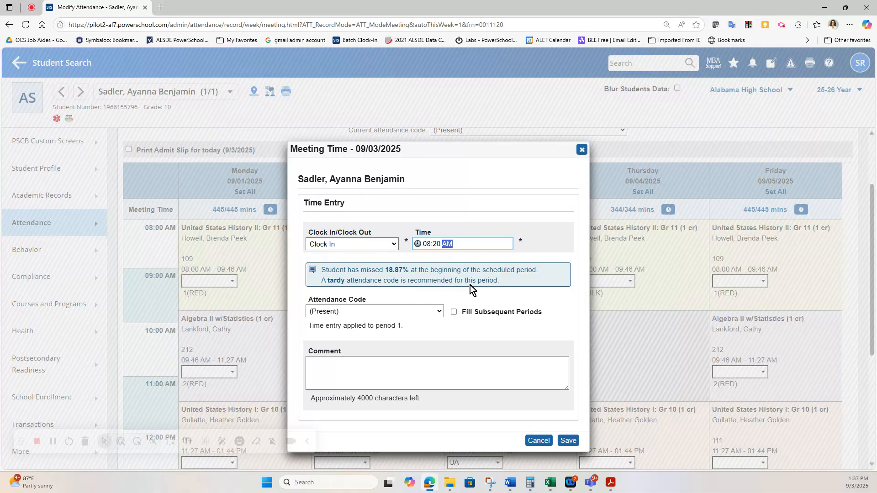
click(354, 314)
scroll(381, 262, down, 1)
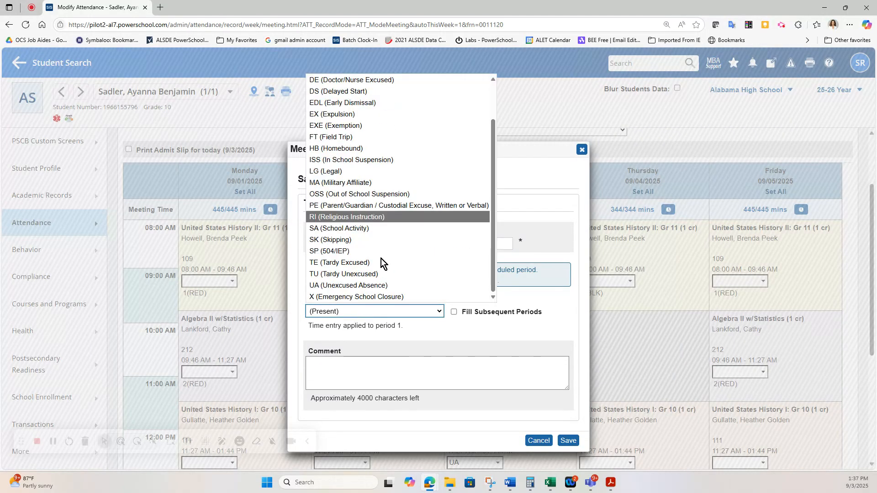
click(386, 262)
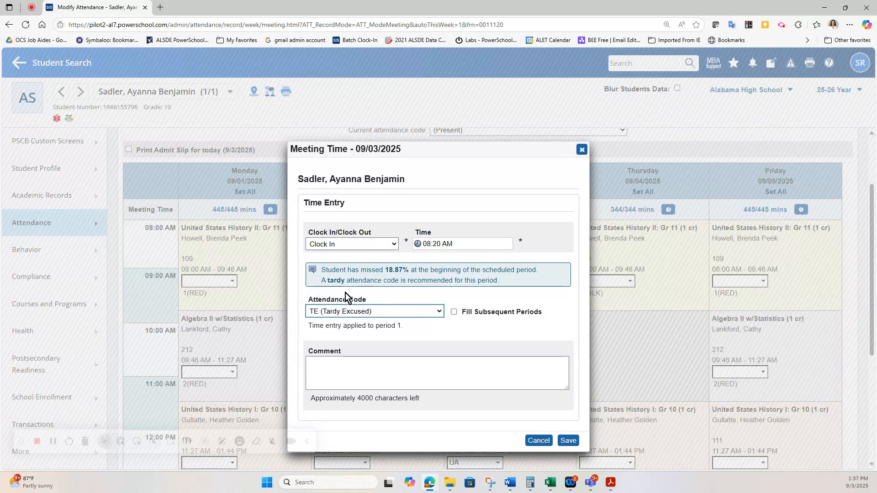
- Fill subsequent periods as (Present) and save the Wednesday entry, giving 86/445 minutes
click(454, 312)
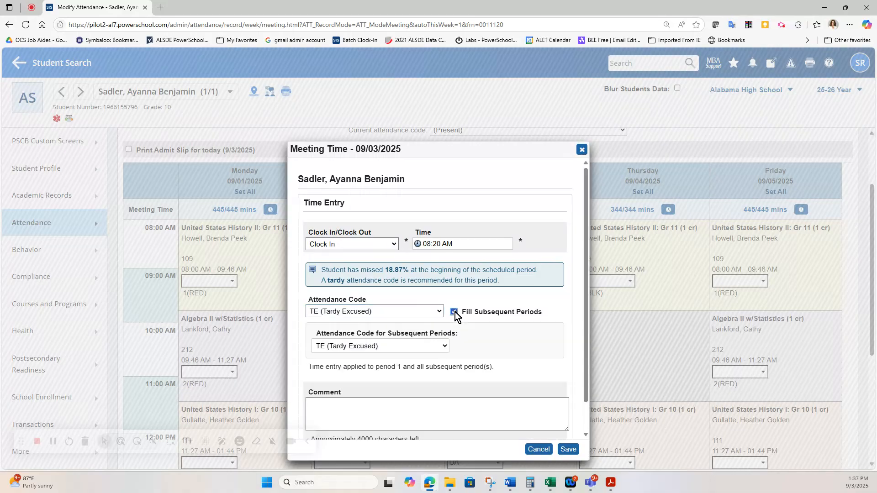
scroll(503, 279, down, 1)
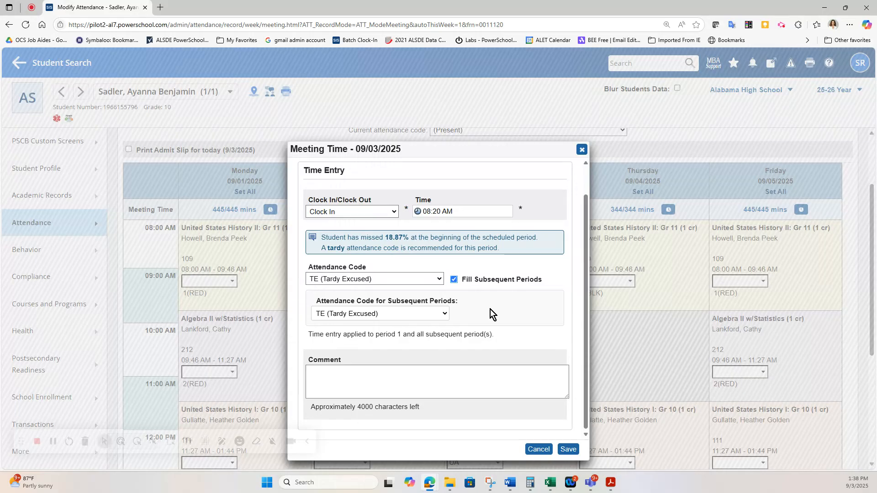
click(443, 316)
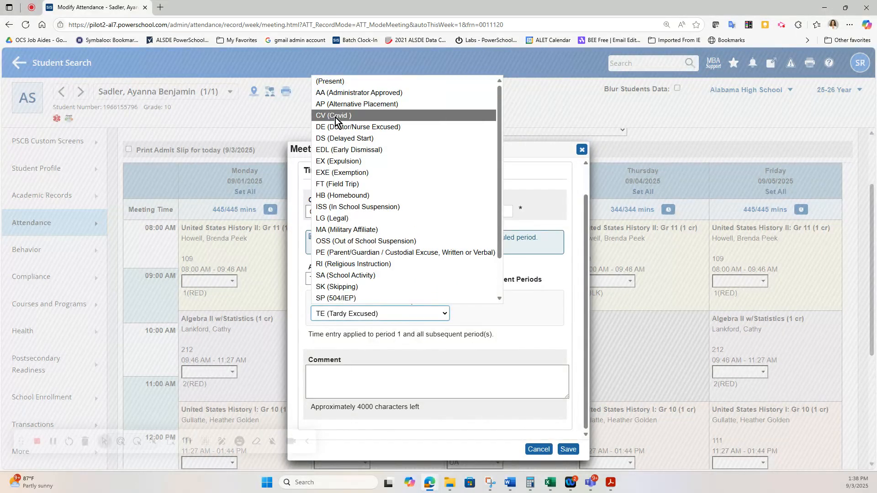
click(344, 81)
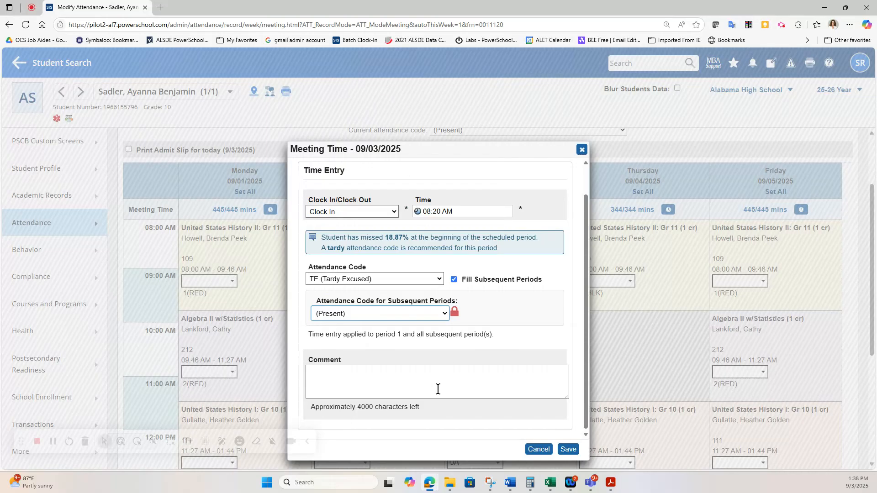
click(352, 381)
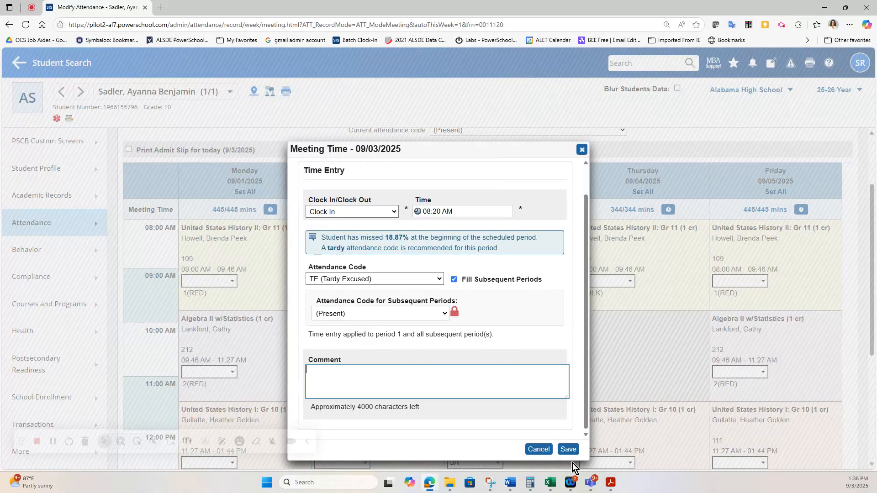
click(569, 451)
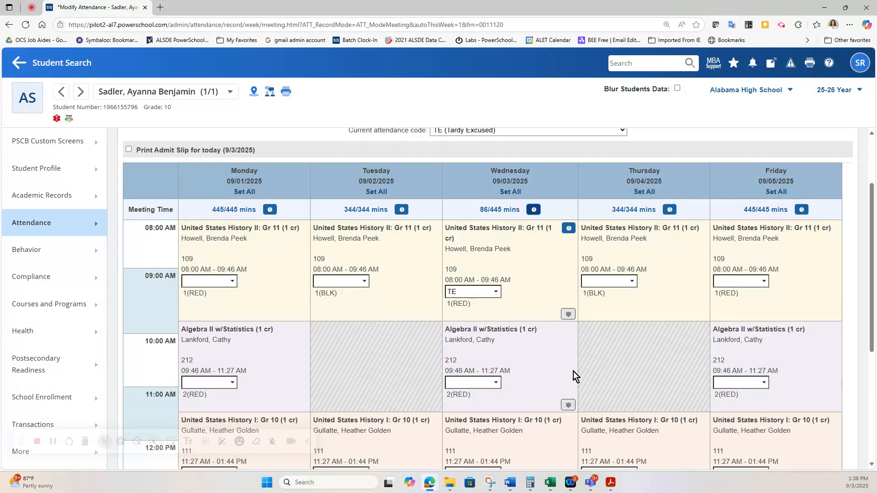
- Submit the week and confirm Wednesday's UA-to-TE daily code, leaving 425/445 minutes
scroll(574, 374, down, 1)
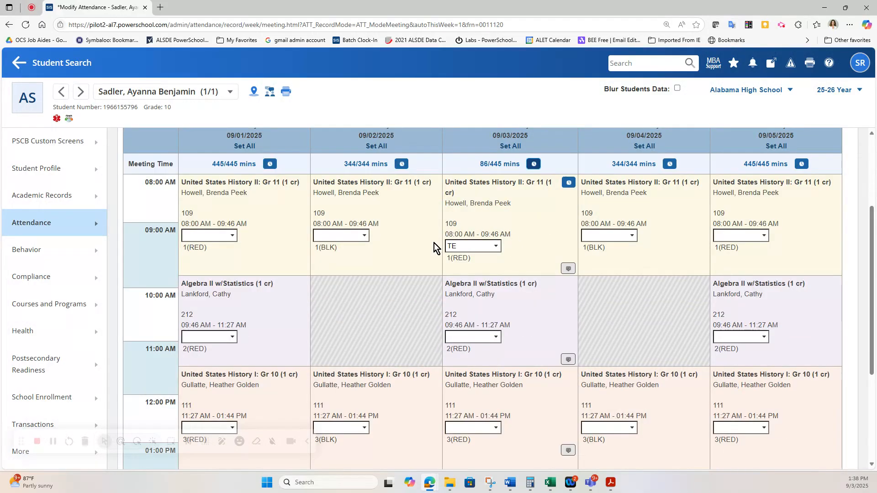
scroll(554, 306, down, 4)
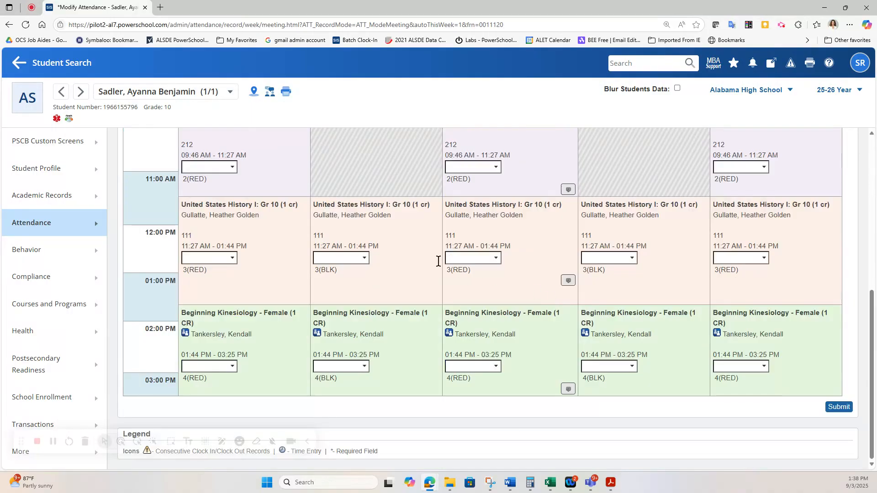
click(839, 407)
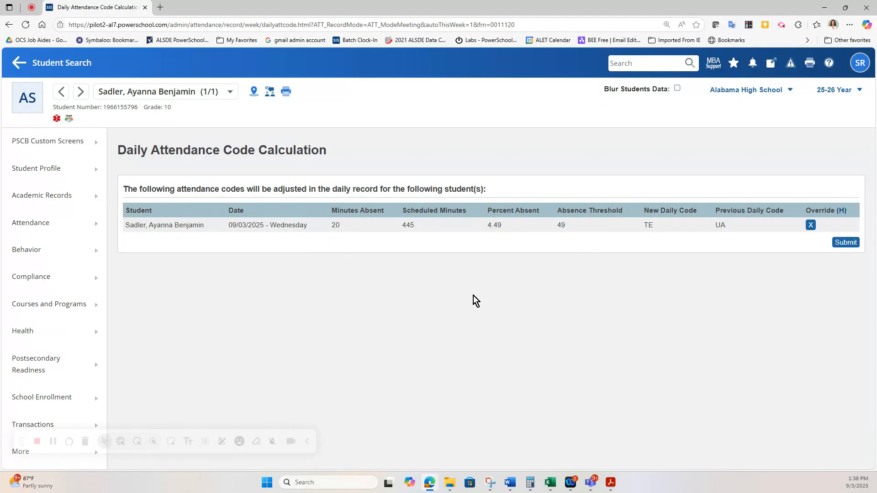
click(844, 244)
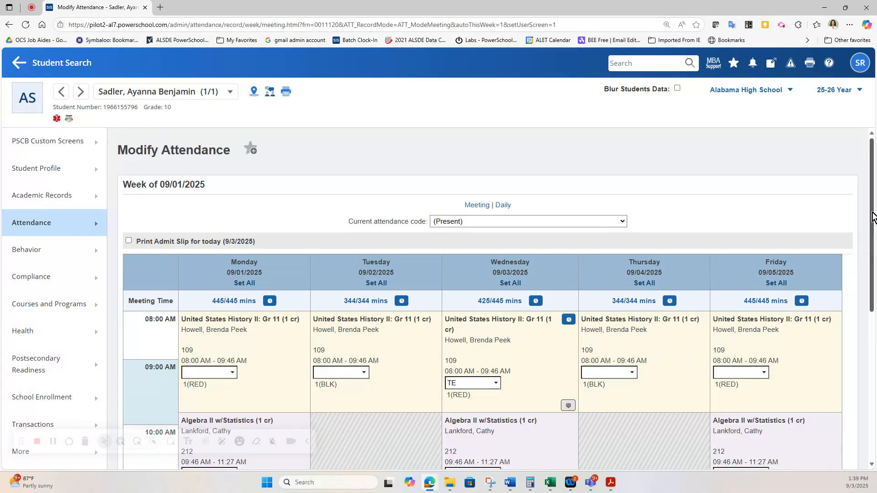
- Open a new Meeting Time entry for Monday 09/01/2025 from the refreshed week grid
scroll(416, 174, down, 2)
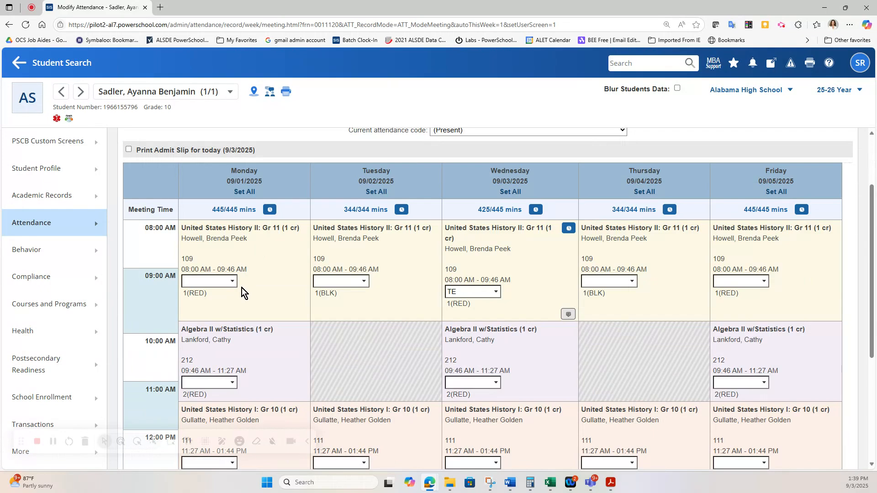
click(270, 213)
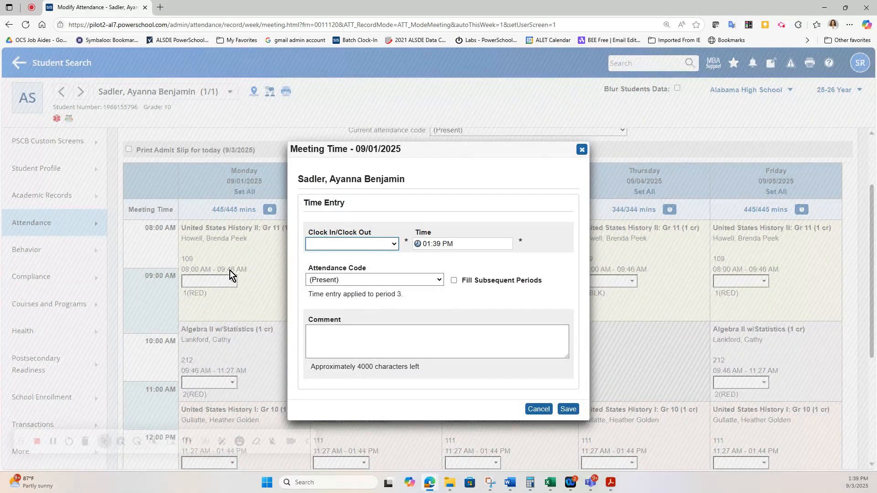
- Make Monday's entry a Clock Out at 09:39 AM coded TE (Tardy Excused)
click(377, 243)
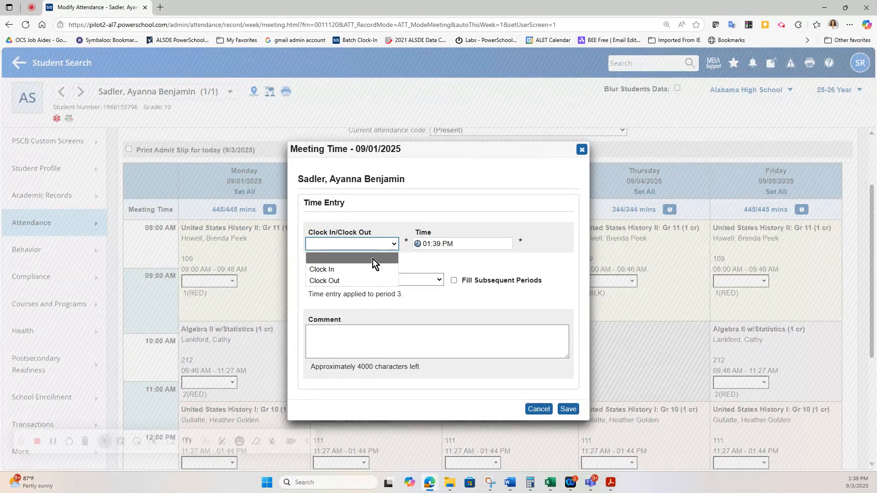
click(372, 280)
click(430, 243)
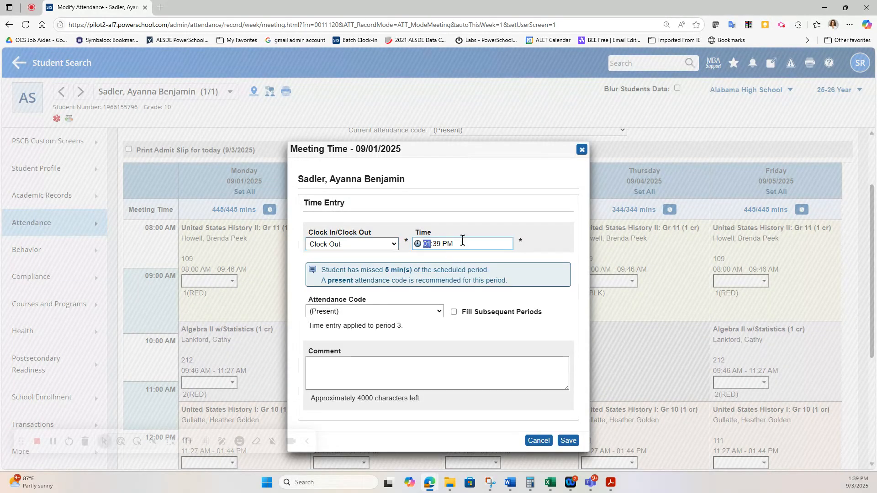
text(9)
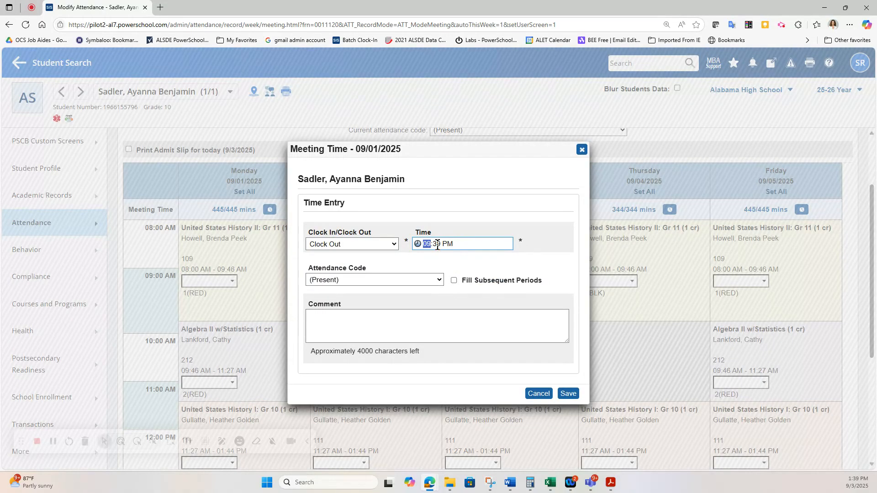
click(437, 244)
click(449, 244)
key(a)
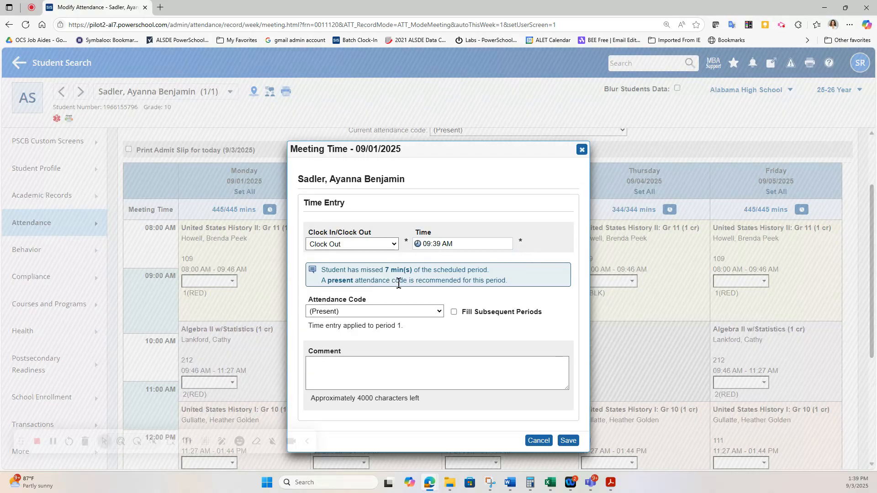
click(422, 309)
scroll(419, 271, down, 2)
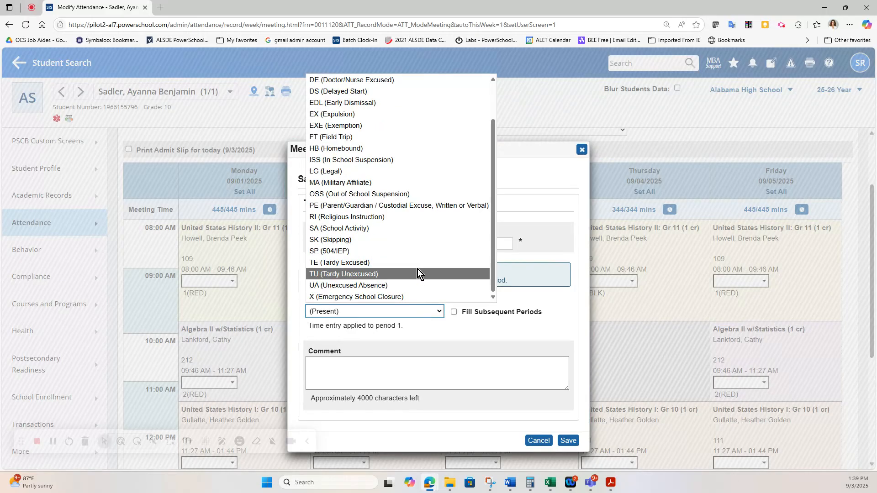
click(417, 263)
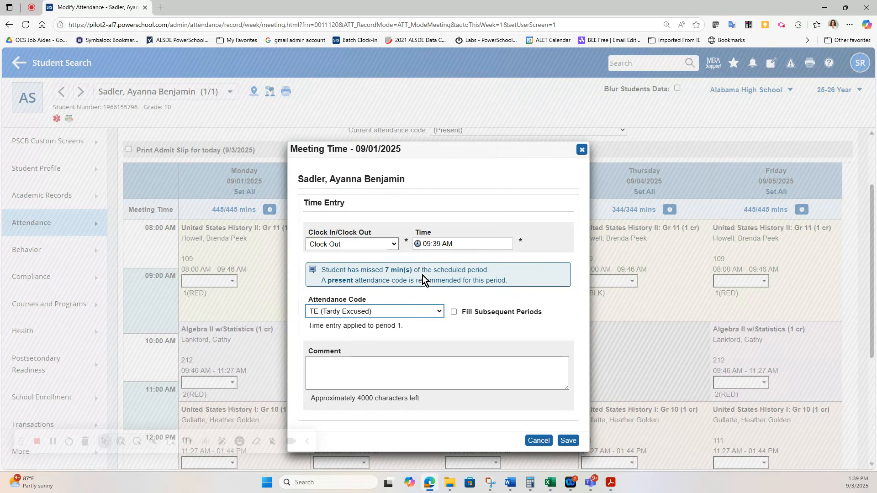
- Fill subsequent periods with DE (Doctor/Nurse Excused) and save the Monday entry
click(454, 313)
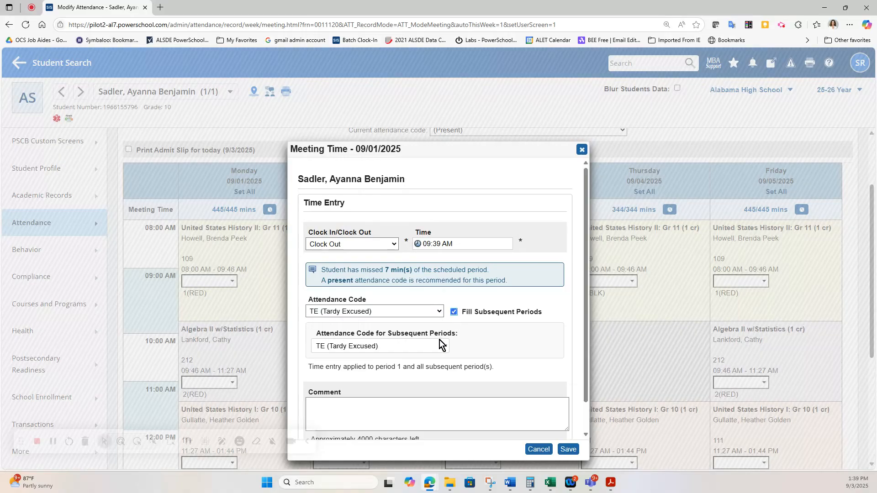
click(439, 346)
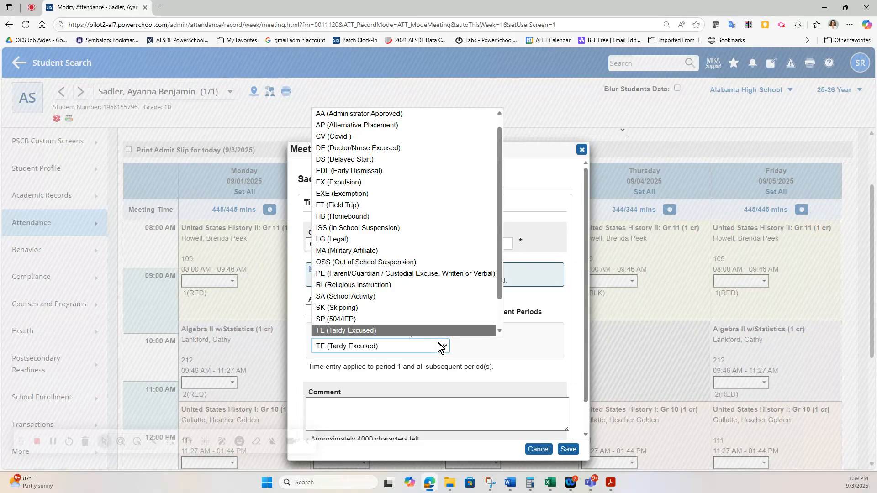
click(413, 148)
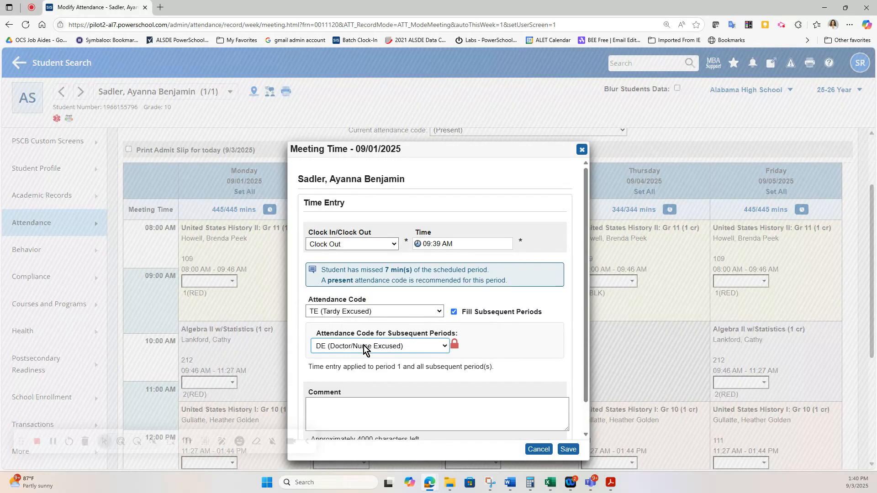
click(569, 449)
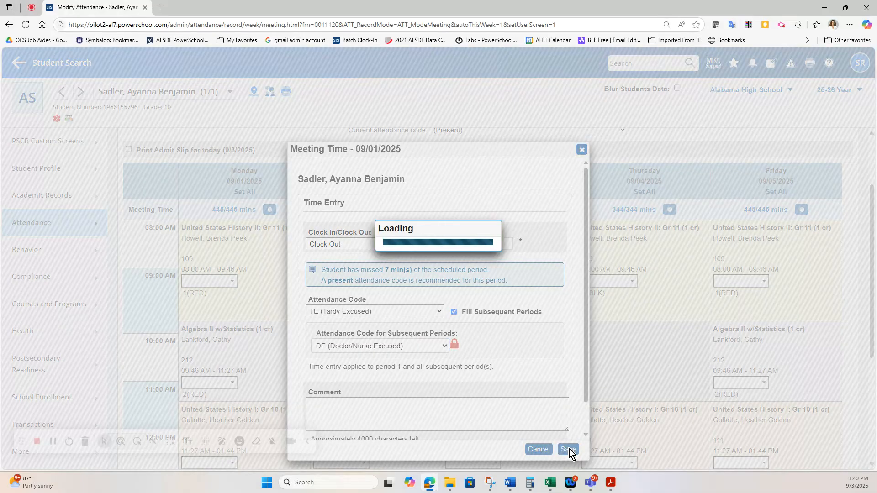
- Submit the week, accept Monday's calculated DE daily code, and recheck the grid at 99/445 minutes
scroll(270, 344, down, 2)
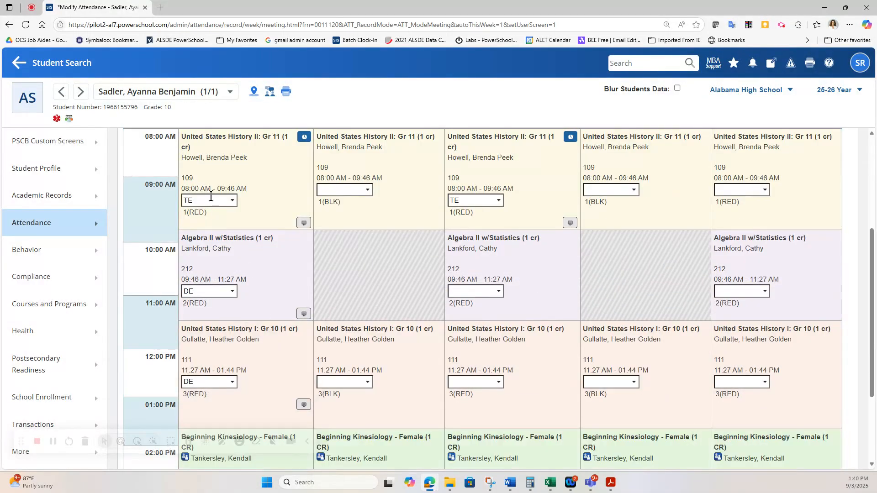
scroll(247, 265, down, 3)
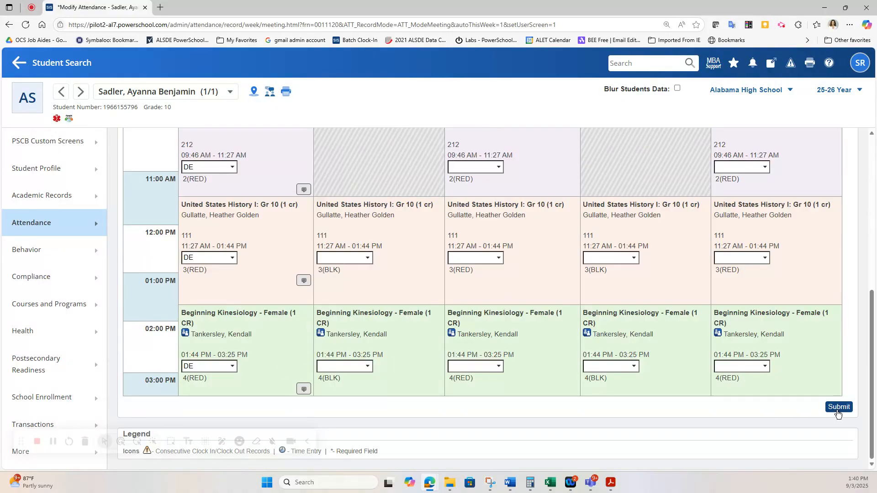
click(845, 407)
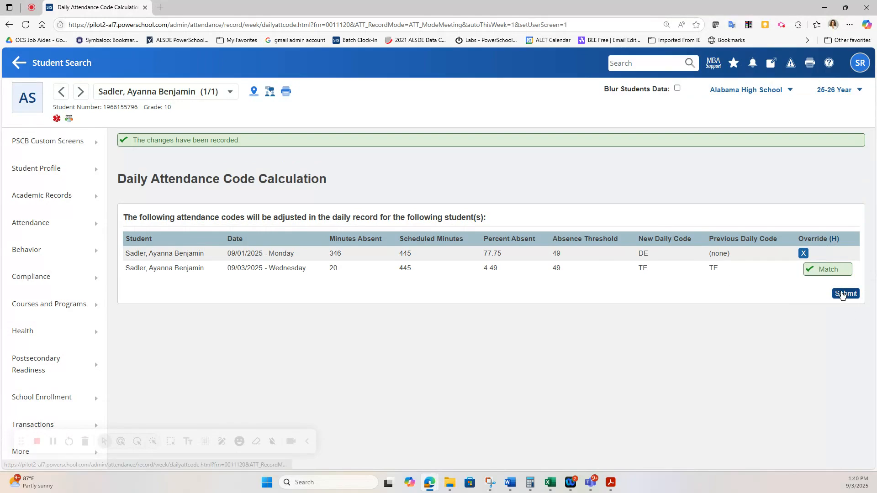
click(845, 294)
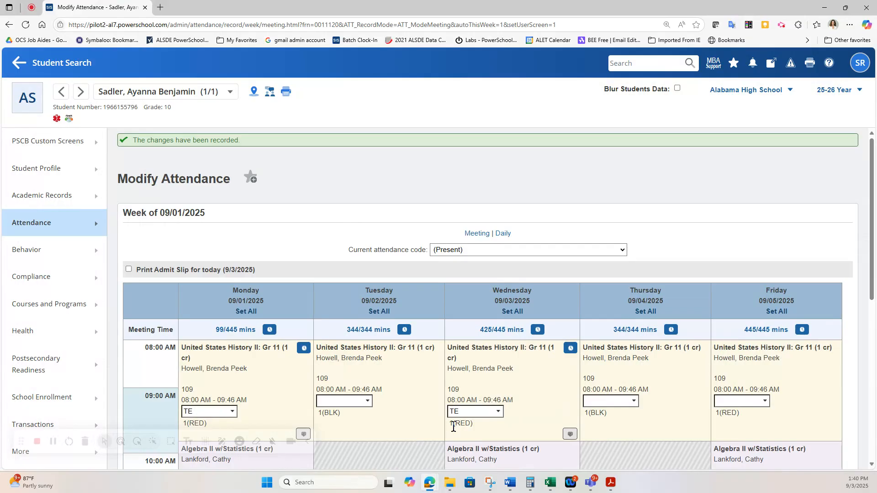
scroll(327, 271, down, 3)
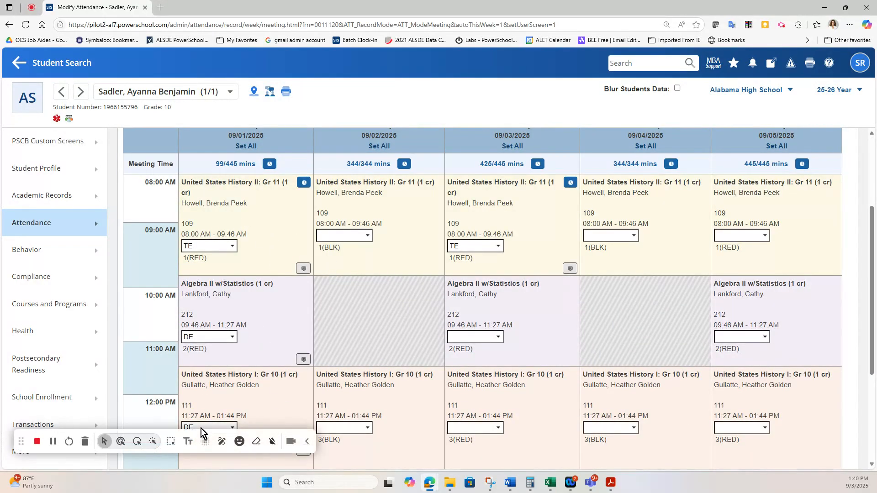
scroll(208, 417, down, 1)
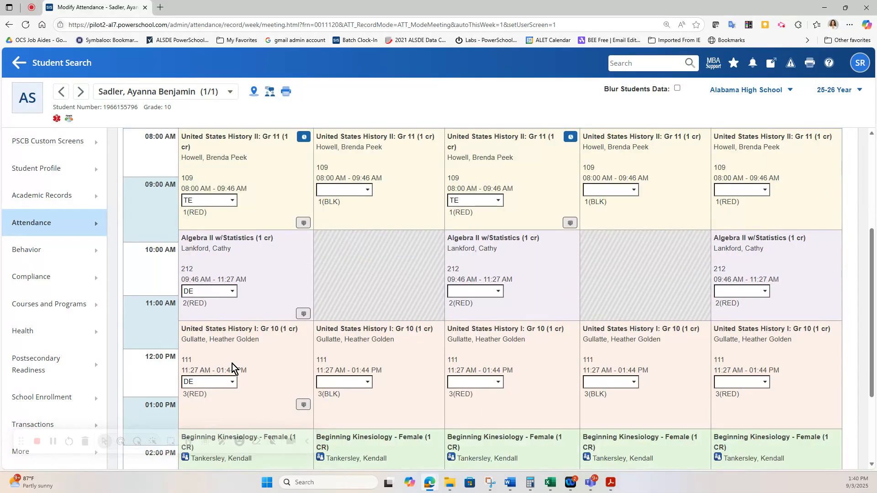
scroll(242, 361, up, 1)
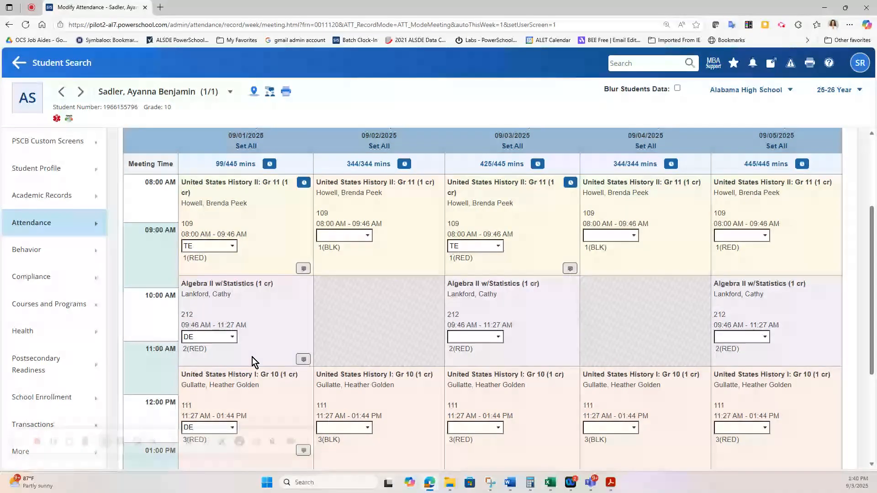
- Start a Monday Clock In entry with the time set to 11:30 PM
click(270, 164)
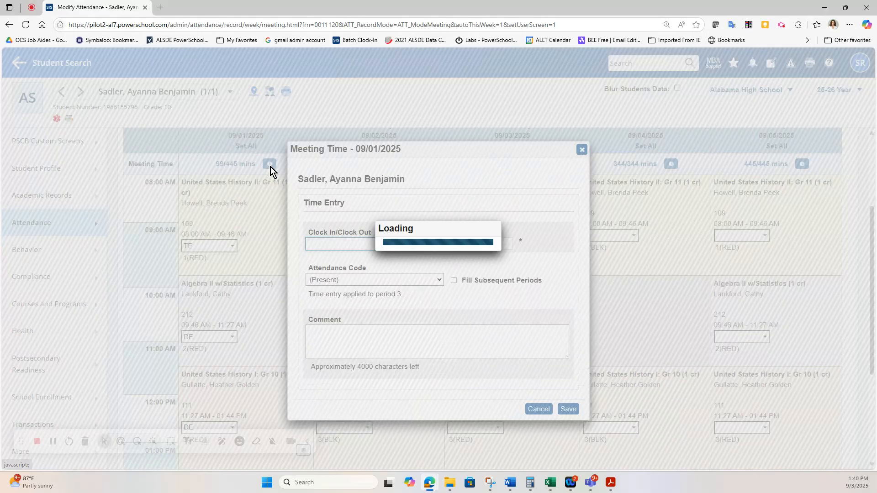
click(393, 243)
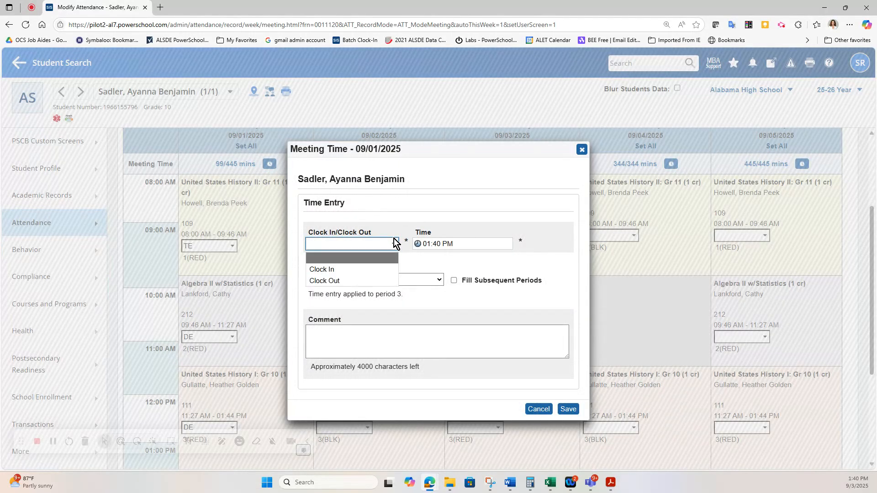
click(380, 268)
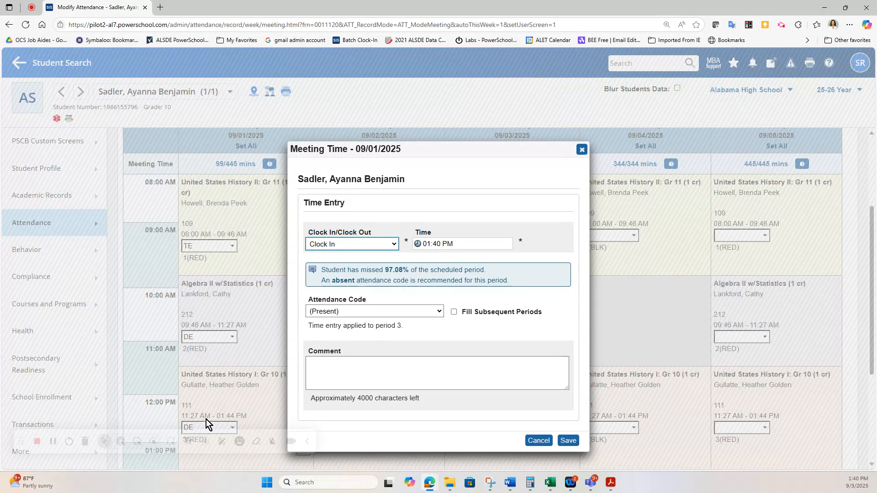
click(471, 238)
text(11)
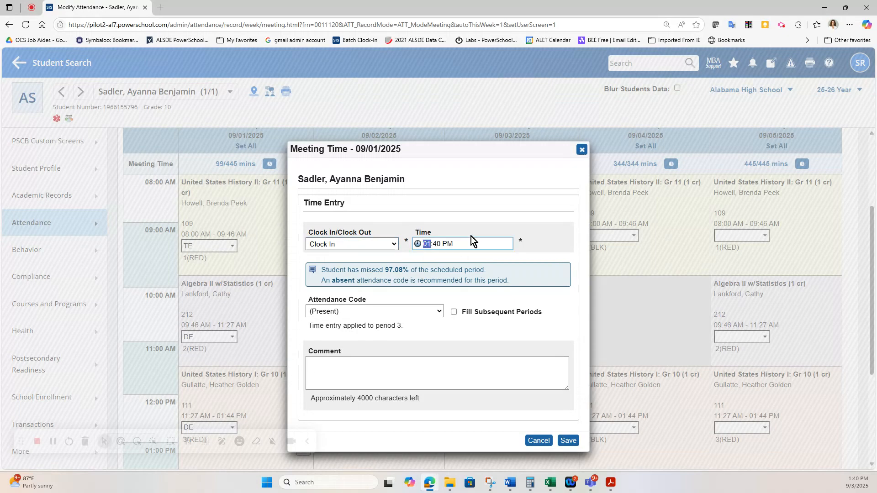
click(436, 244)
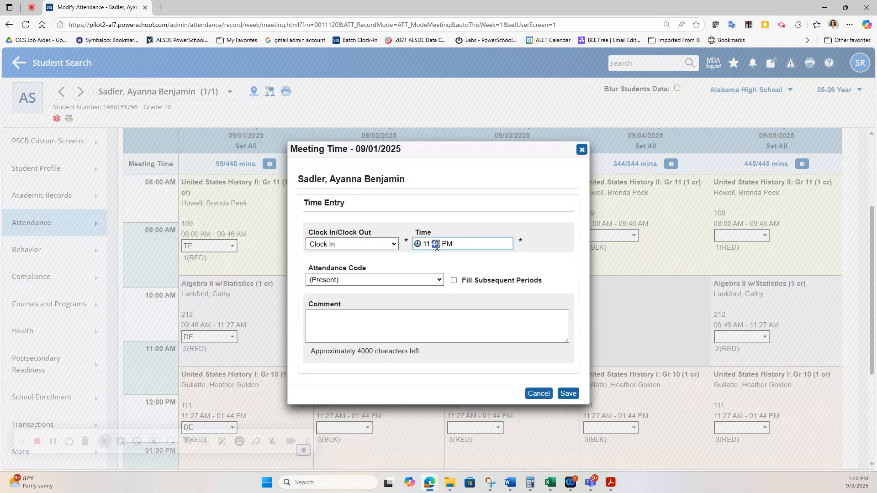
click(446, 244)
key(Tab)
key(Tab)
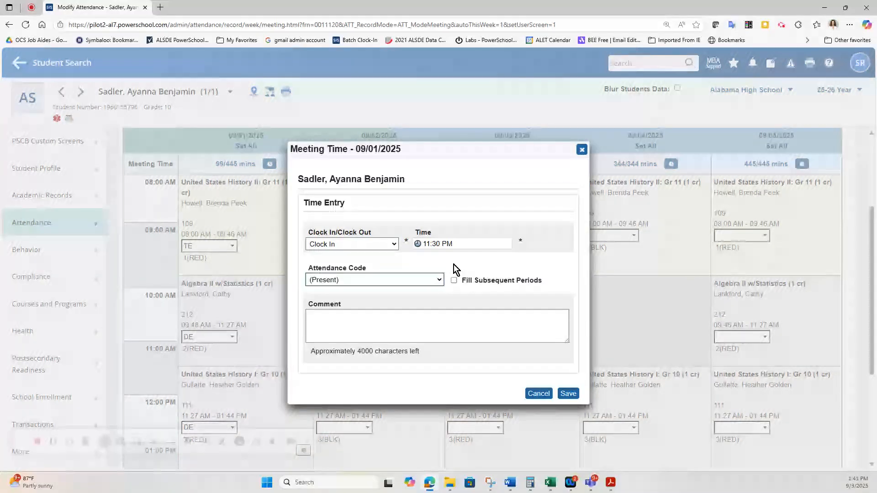
- Code it TE, fill subsequent periods as (Present), and save, raising Monday to 233/445 minutes
click(433, 280)
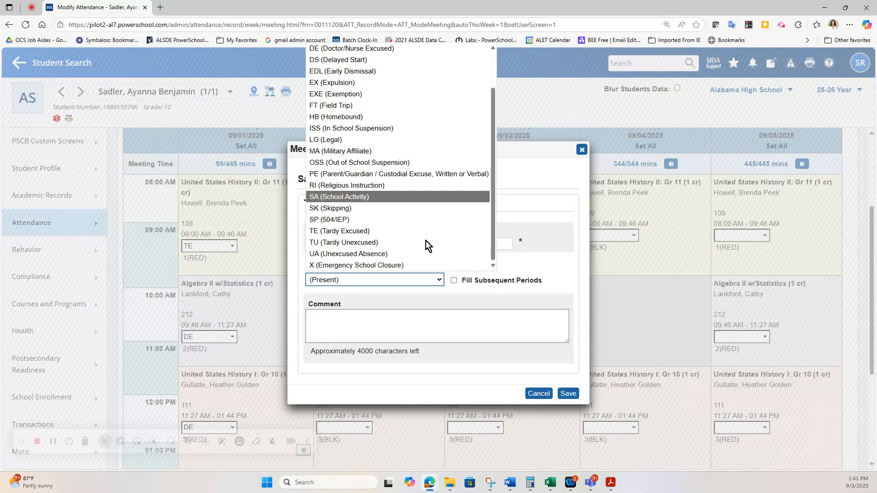
click(414, 233)
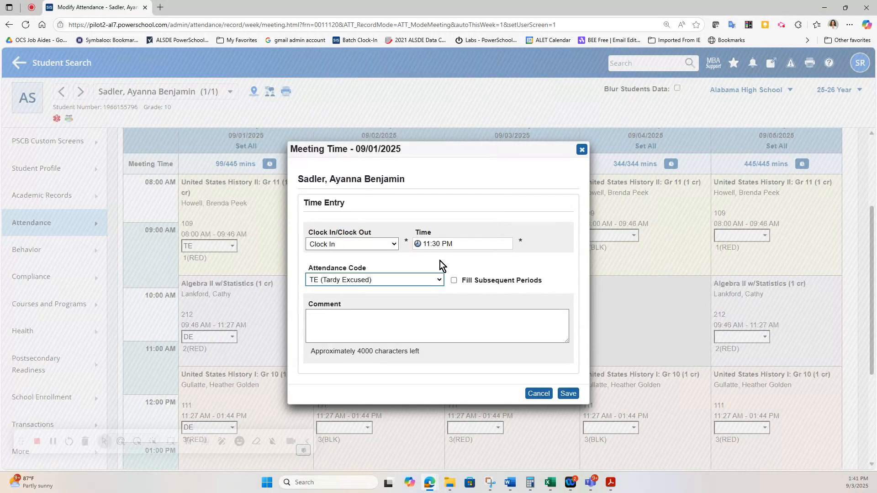
click(453, 281)
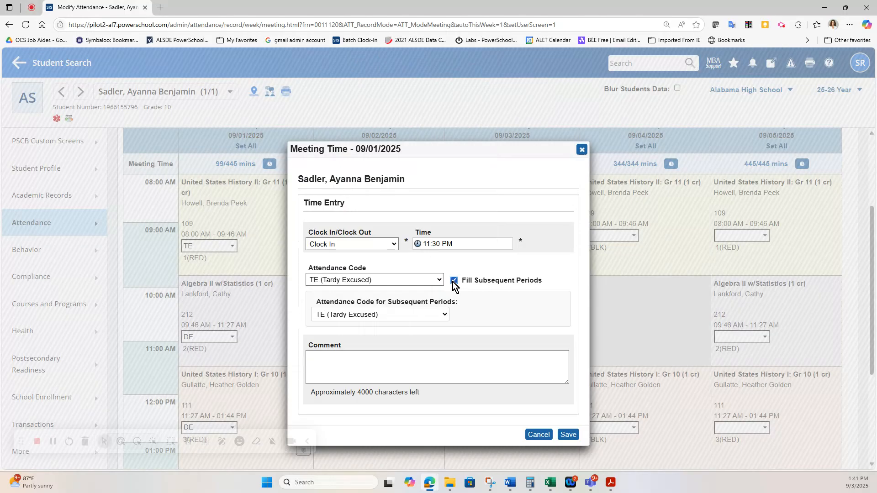
click(440, 316)
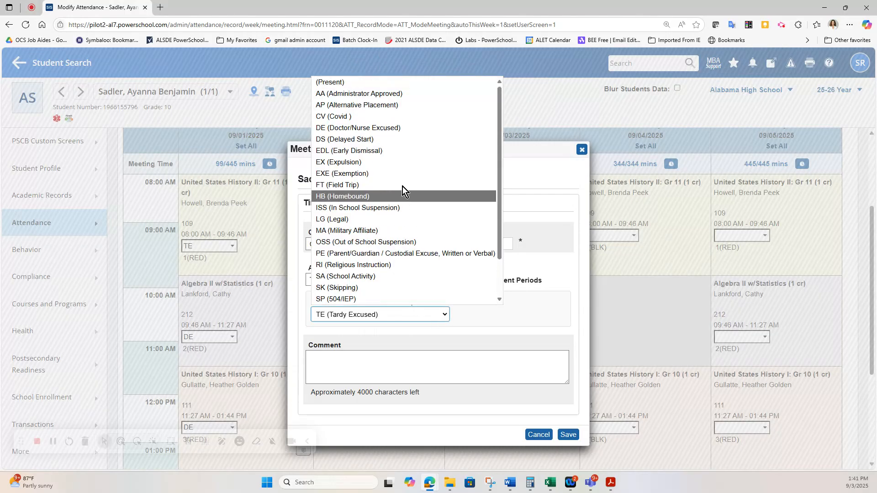
click(378, 81)
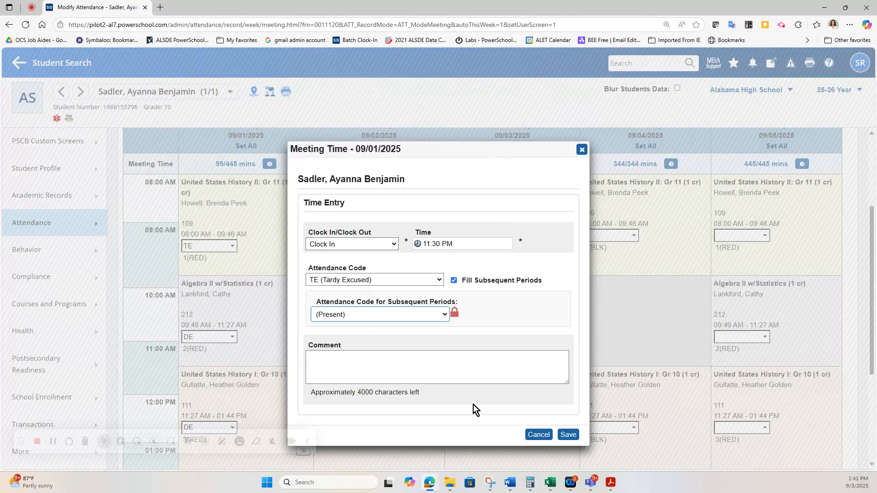
click(565, 437)
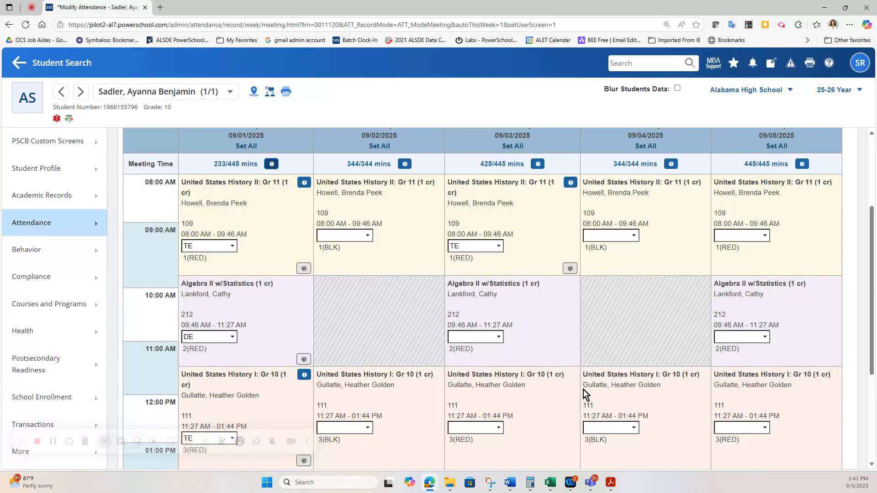
- Submit the week so Monday 09/01/2025 is proposed to change from DE to TE (111 minutes absent)
scroll(245, 266, down, 1)
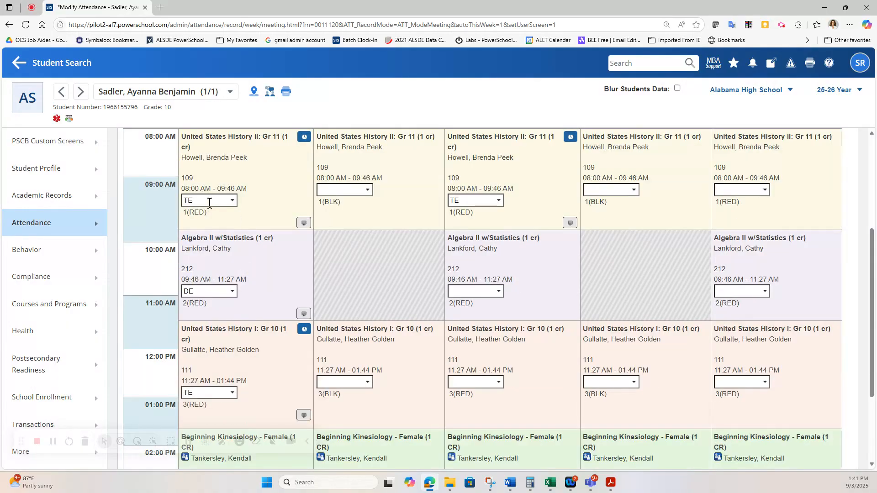
scroll(219, 291, down, 1)
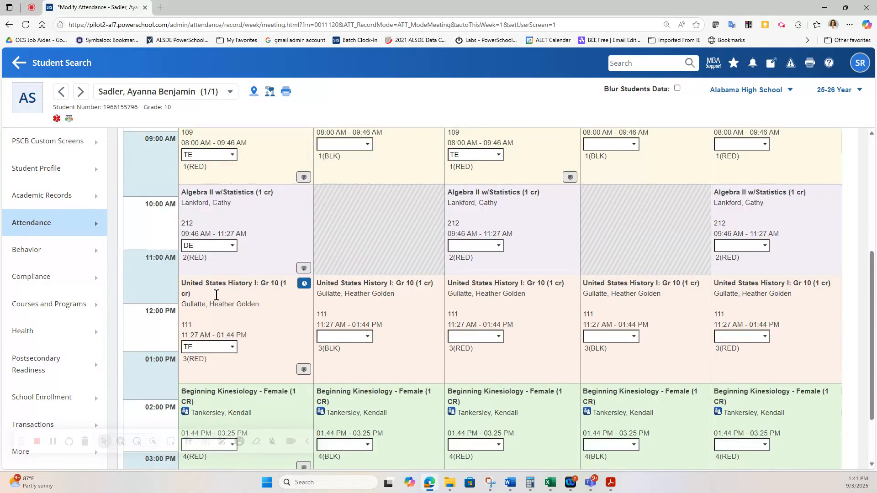
scroll(201, 370, down, 2)
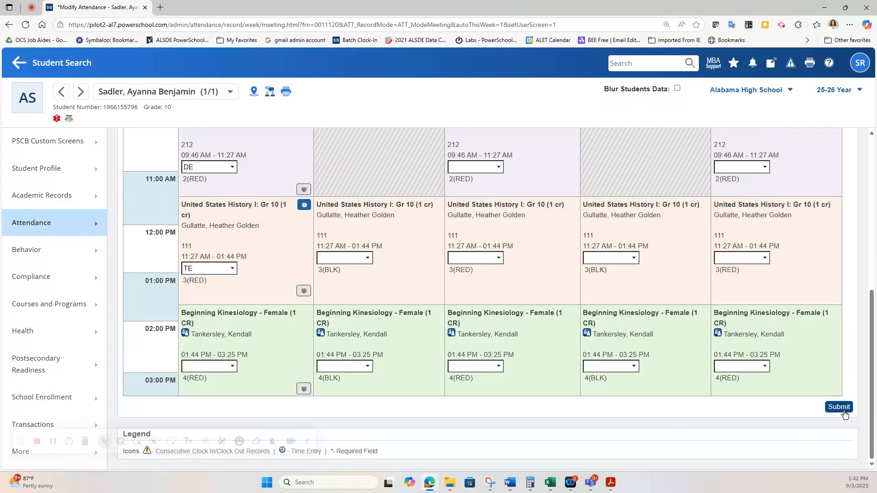
click(839, 408)
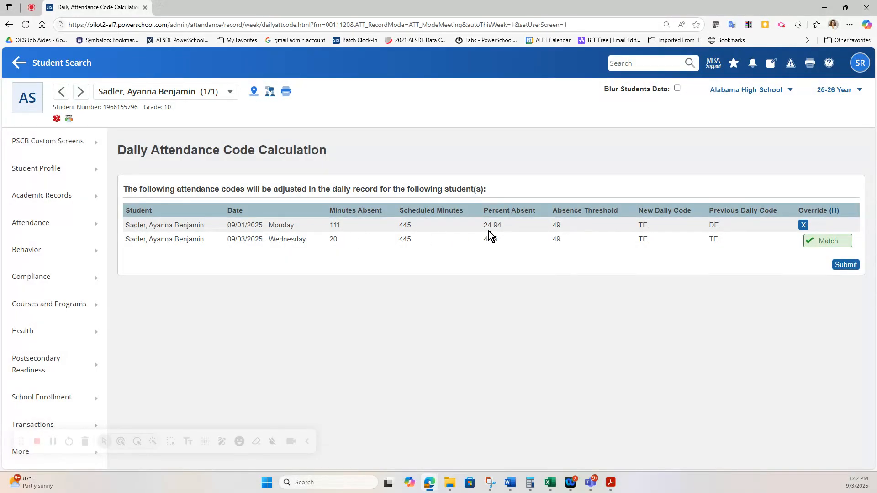
- Submit the recalculated daily codes and confirm Monday 09/01/2025 shows TE, DE, TE at 334/445 mins
click(847, 267)
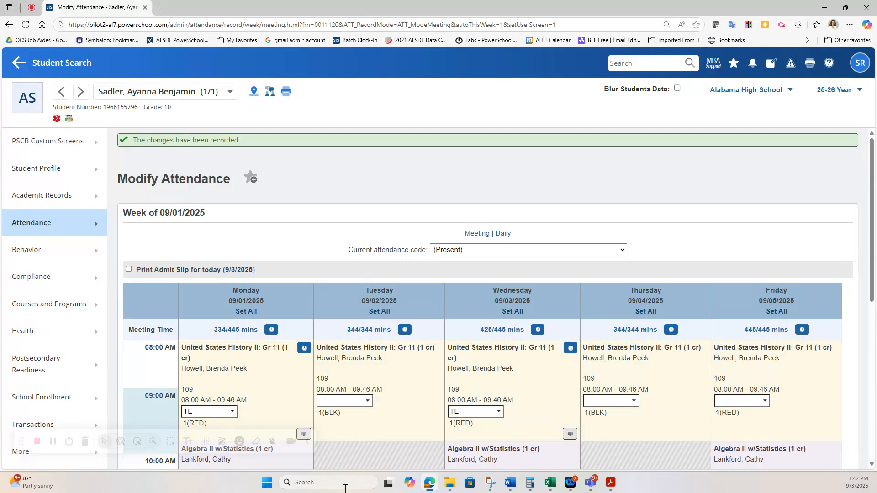
scroll(257, 366, down, 4)
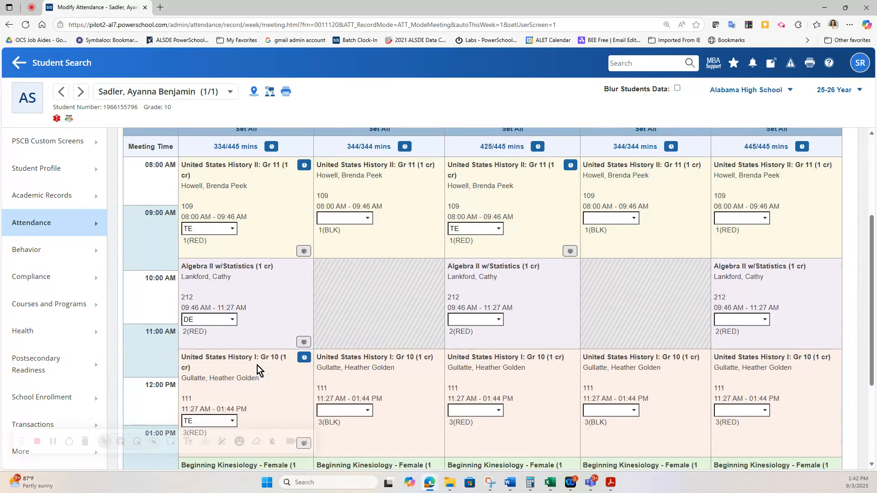